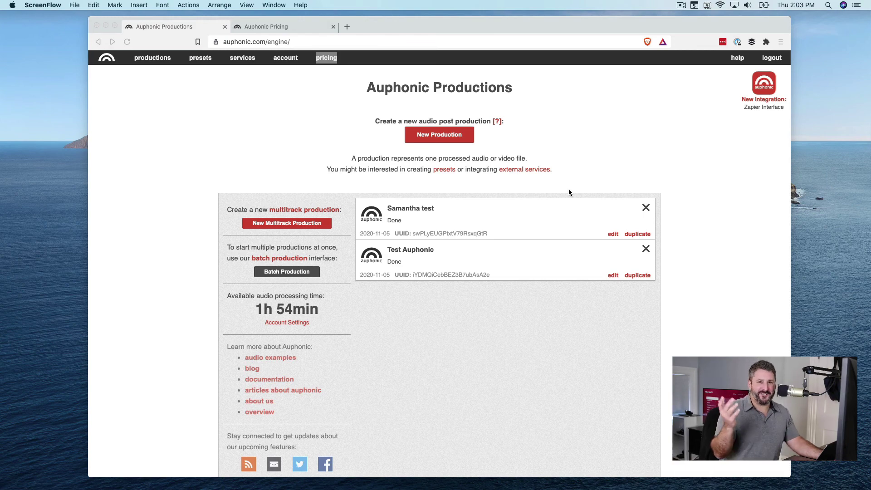
Step: Review the Auphonic pricing page, including the recurring credit plans
{"action": "left_click", "coordinate": [291, 23]}
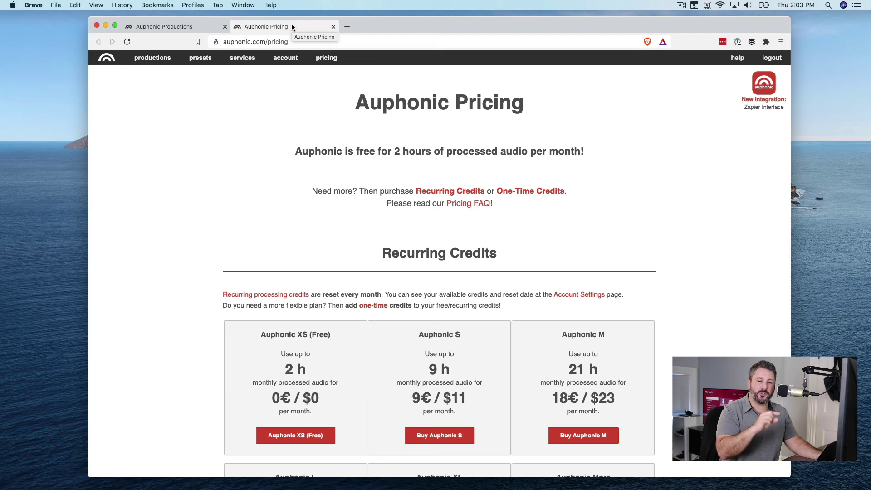
{"action": "left_click", "coordinate": [181, 31]}
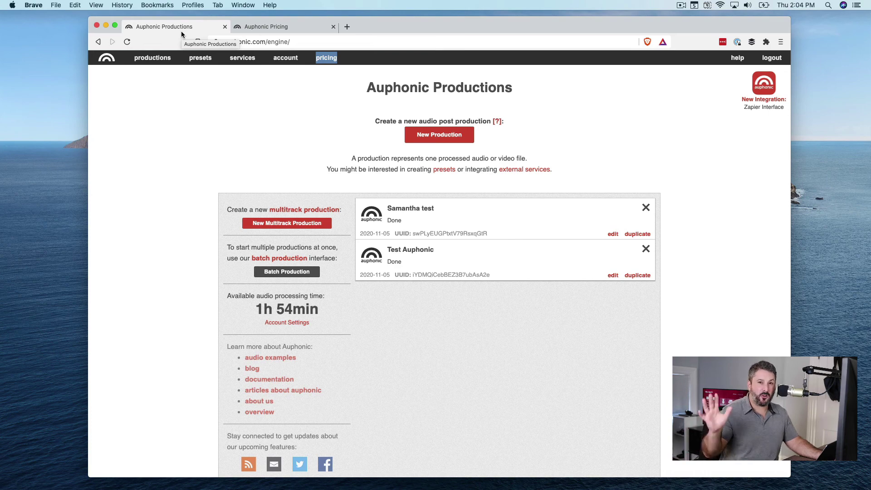
{"action": "left_click", "coordinate": [264, 29]}
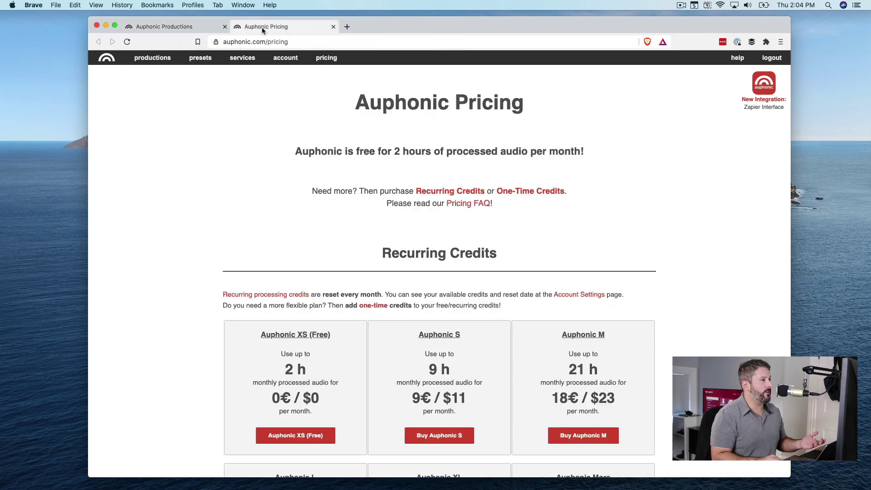
{"action": "scroll", "coordinate": [299, 231], "scroll_direction": "down", "scroll_amount": 2}
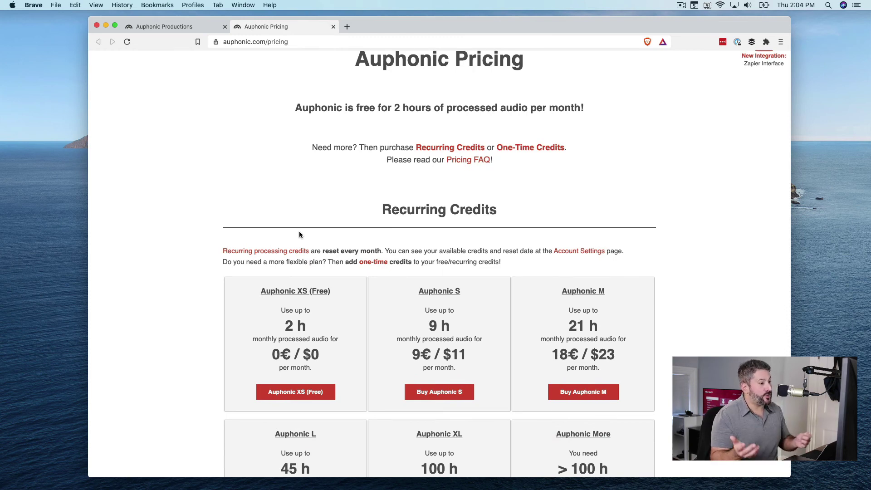
Step: Open the result of the Test Auphonic production and examine its processing statistics
{"action": "left_click", "coordinate": [188, 25]}
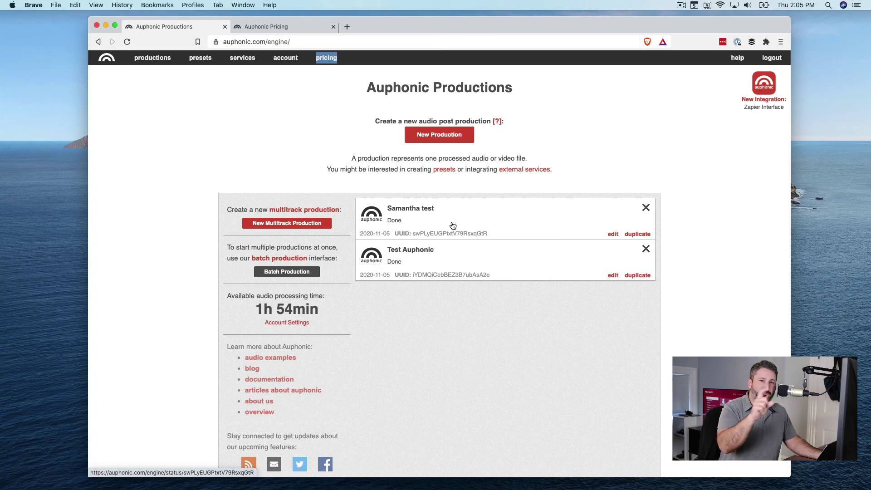
{"action": "left_click", "coordinate": [445, 264]}
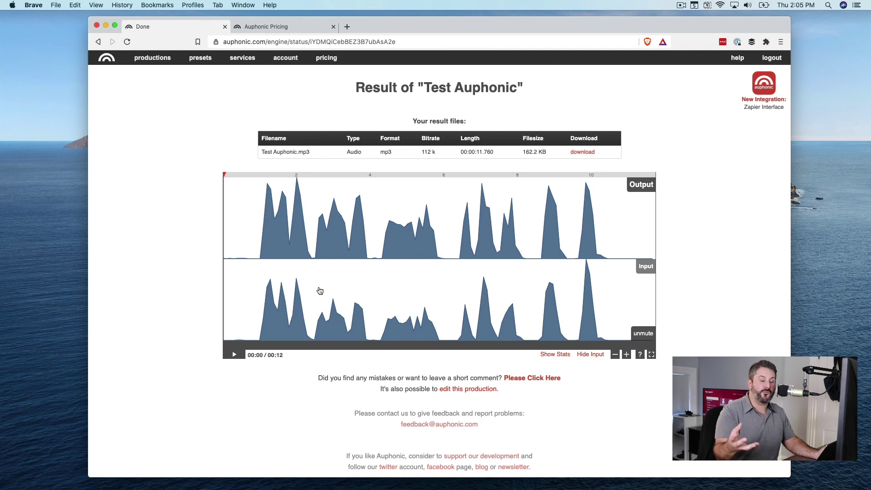
{"action": "left_click", "coordinate": [554, 354]}
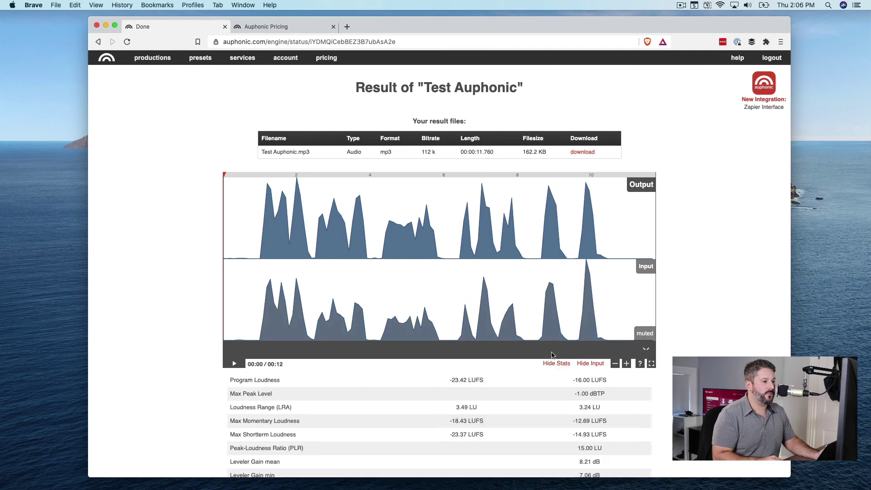
{"action": "scroll", "coordinate": [536, 395], "scroll_direction": "down", "scroll_amount": 5}
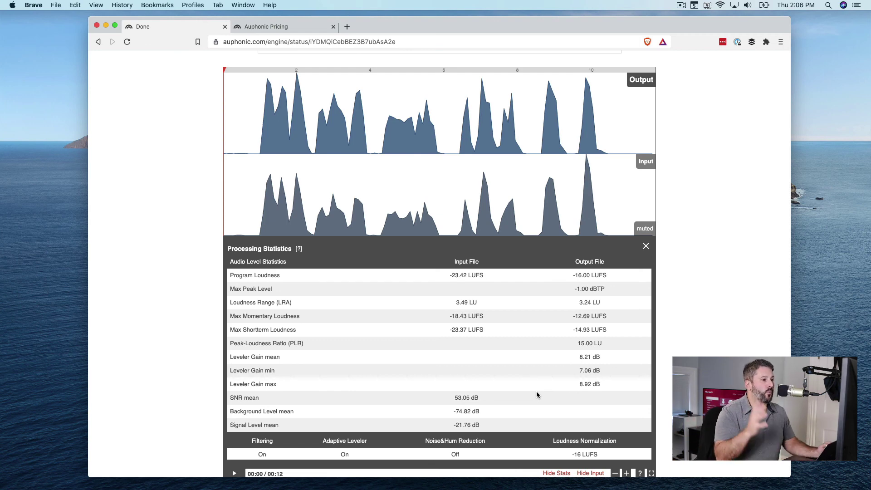
{"action": "scroll", "coordinate": [536, 392], "scroll_direction": "up", "scroll_amount": 5}
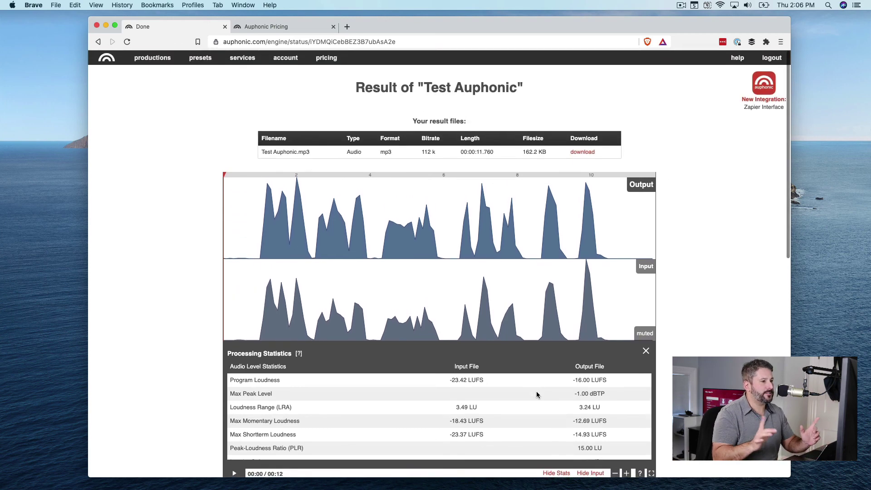
Step: Play the Test Auphonic input audio, and play its processed output for comparison
{"action": "left_click", "coordinate": [542, 289]}
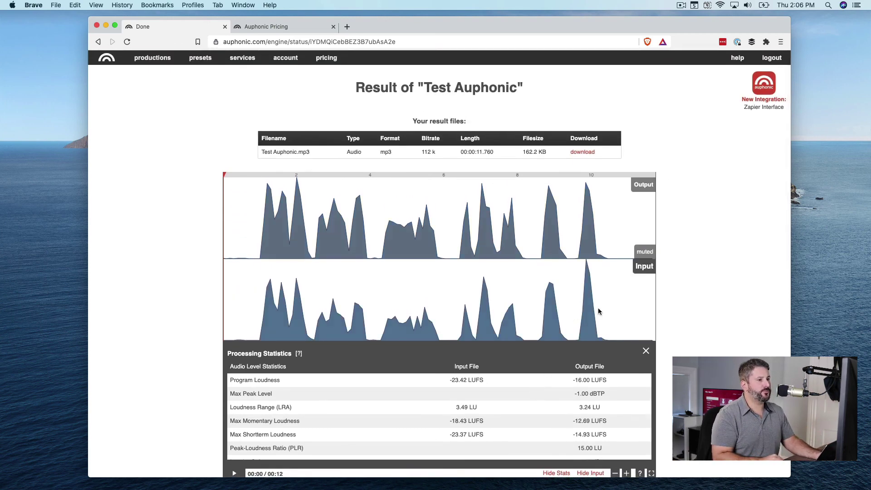
{"action": "scroll", "coordinate": [542, 380], "scroll_direction": "down", "scroll_amount": 4}
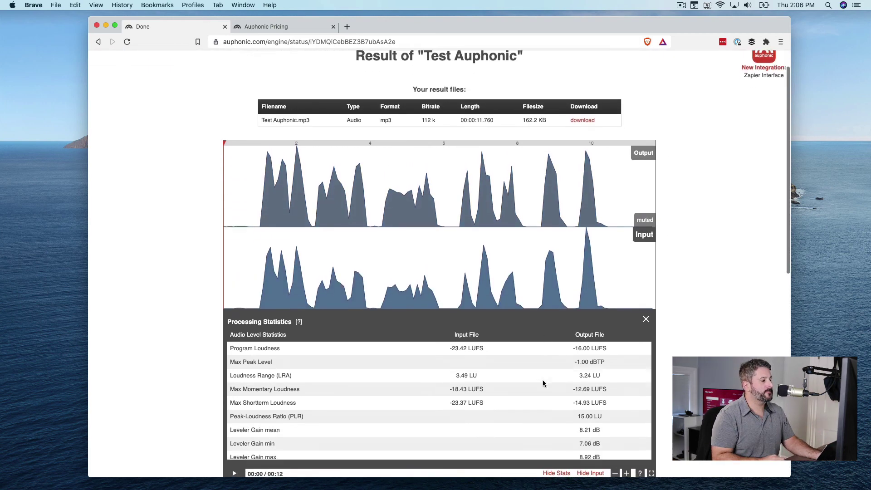
{"action": "left_click", "coordinate": [232, 472]}
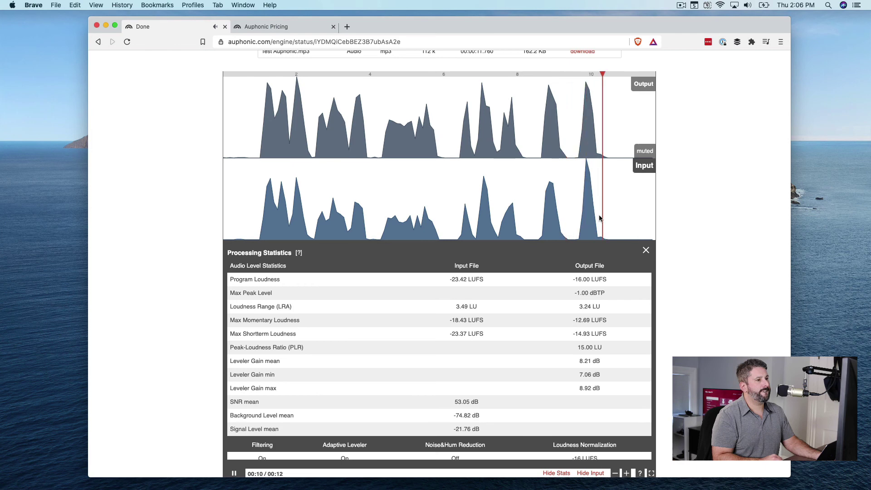
{"action": "left_click", "coordinate": [642, 151]}
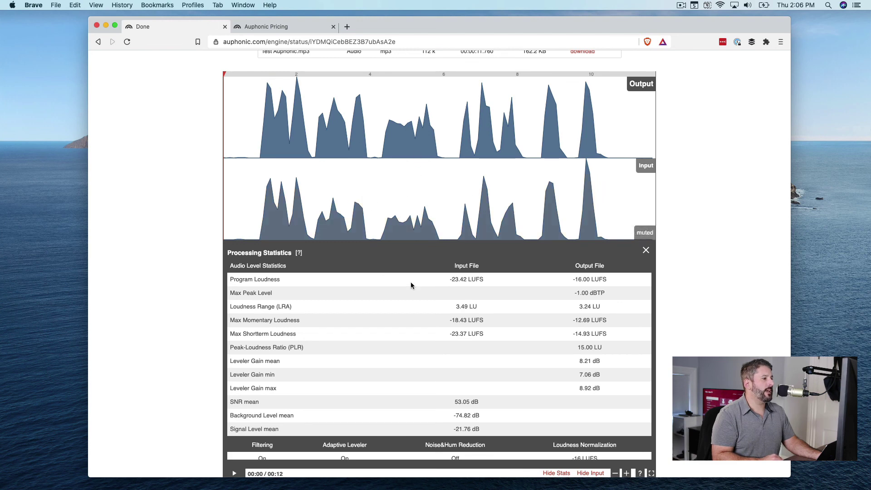
{"action": "left_click", "coordinate": [234, 473]}
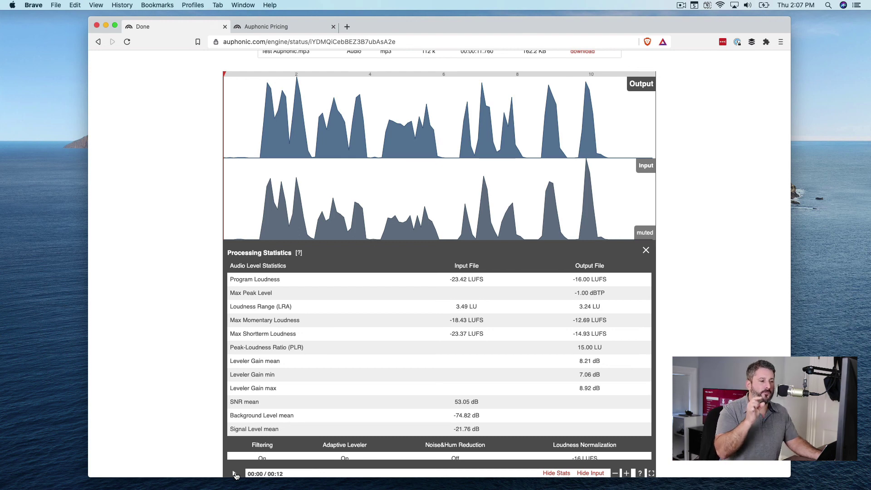
Step: Show the processing statistics of the Samantha test result and examine the input and output loudness values
{"action": "scroll", "coordinate": [241, 449], "scroll_direction": "up", "scroll_amount": 1}
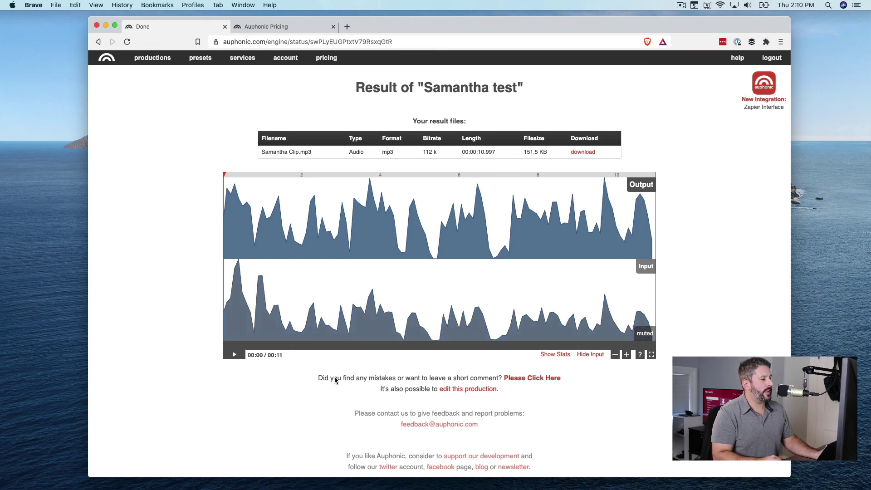
{"action": "left_click", "coordinate": [553, 352]}
{"action": "scroll", "coordinate": [511, 377], "scroll_direction": "down", "scroll_amount": 2}
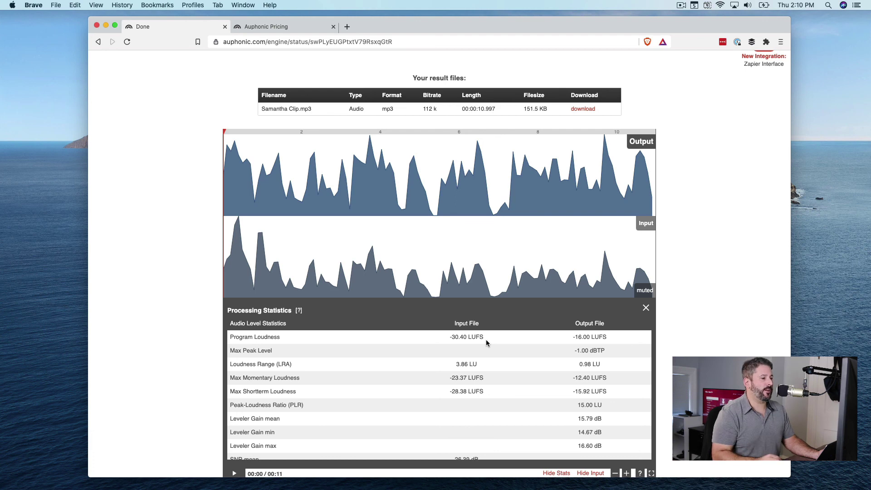
{"action": "scroll", "coordinate": [486, 389], "scroll_direction": "down", "scroll_amount": 1}
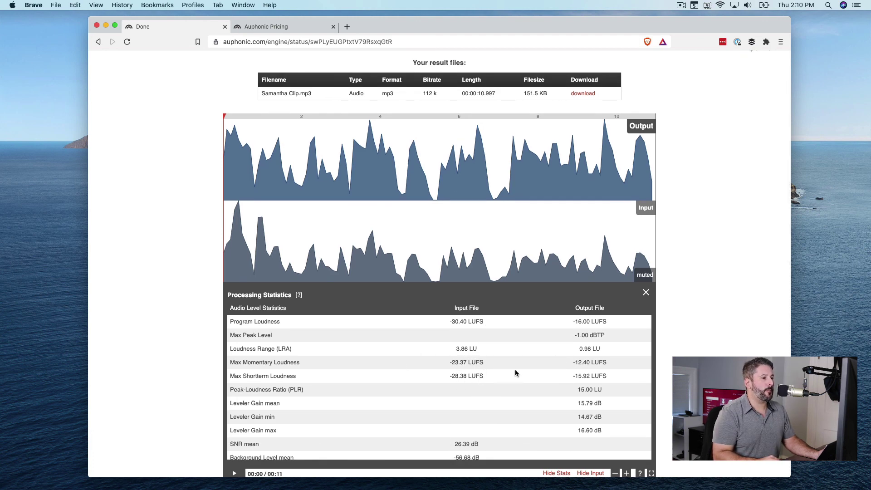
Step: Play the Samantha test input audio, and play its processed output for comparison
{"action": "left_click", "coordinate": [637, 269]}
{"action": "scroll", "coordinate": [396, 288], "scroll_direction": "down", "scroll_amount": 4}
{"action": "left_click", "coordinate": [234, 473]}
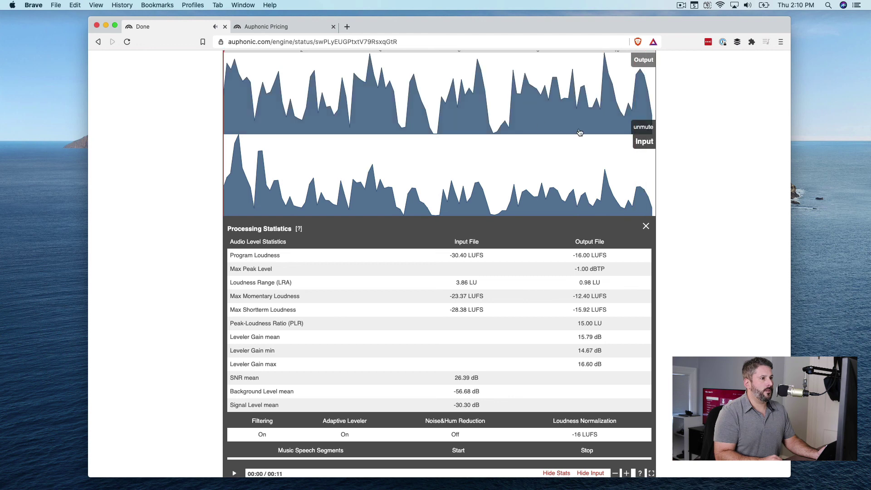
{"action": "left_click", "coordinate": [643, 129]}
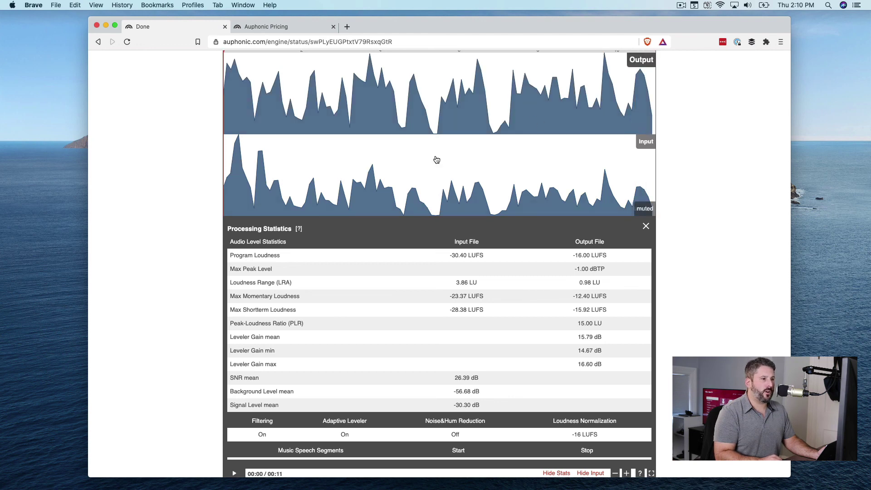
{"action": "left_click", "coordinate": [234, 474]}
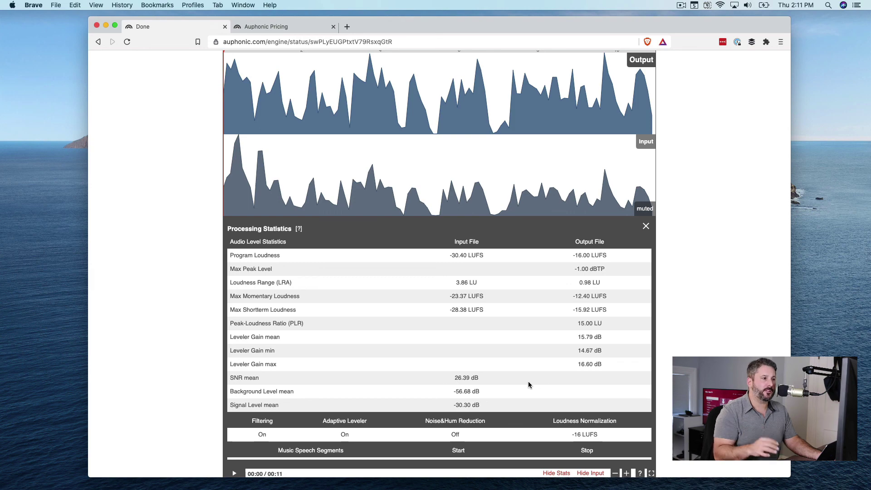
{"action": "scroll", "coordinate": [589, 270], "scroll_direction": "up", "scroll_amount": 5}
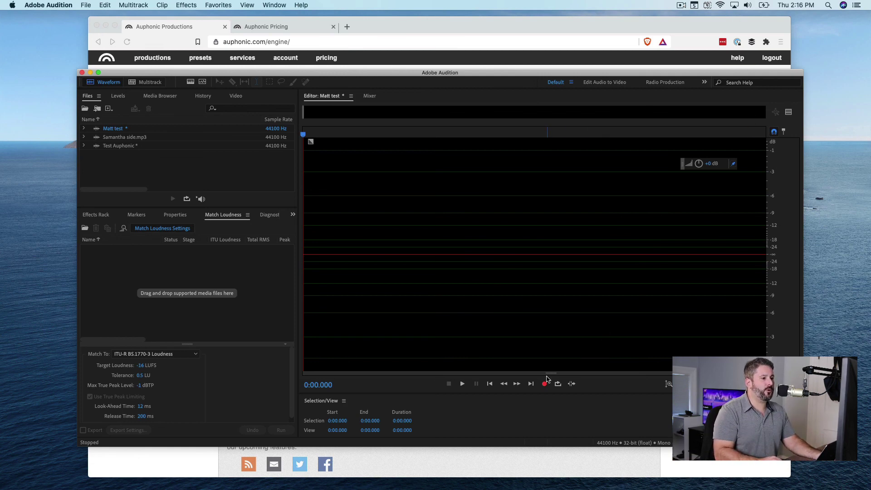
Step: Record a voice clip about 10.6 seconds long in the empty Matt test file and clear the selection
{"action": "left_click", "coordinate": [545, 384]}
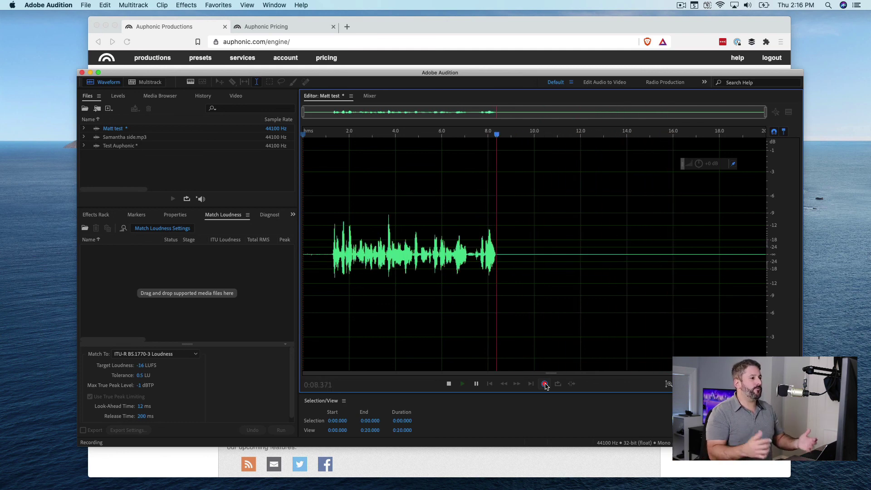
{"action": "left_click", "coordinate": [448, 384]}
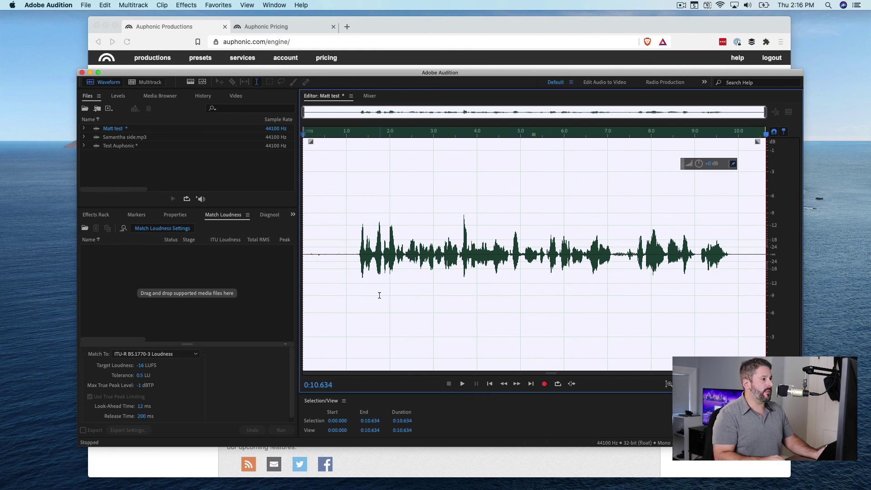
{"action": "left_click", "coordinate": [380, 292]}
Step: Export the recording to the Desktop as the MP3 file "Matt test .mp3", accepting the compressed format
{"action": "left_click", "coordinate": [86, 5]}
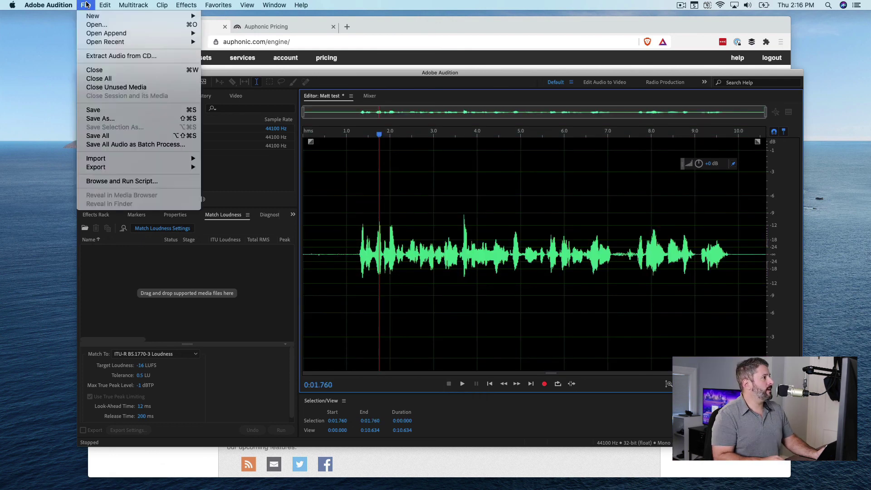
{"action": "mouse_move", "coordinate": [134, 172]}
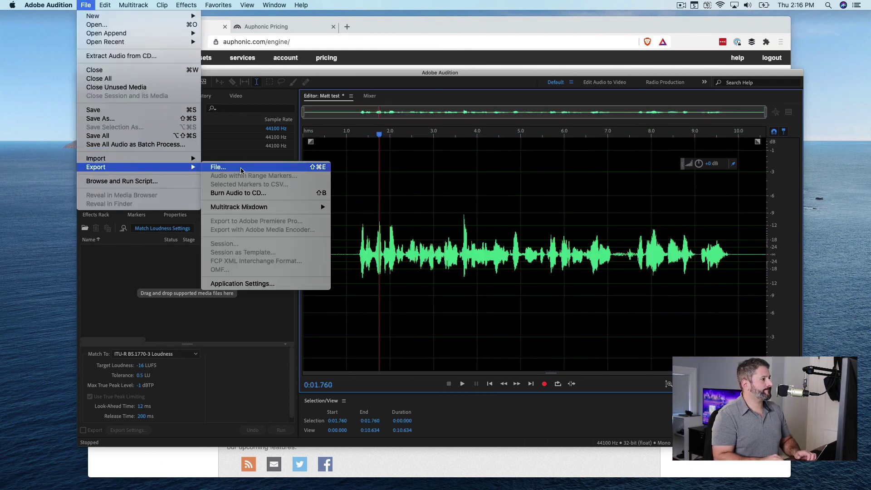
{"action": "left_click", "coordinate": [242, 168]}
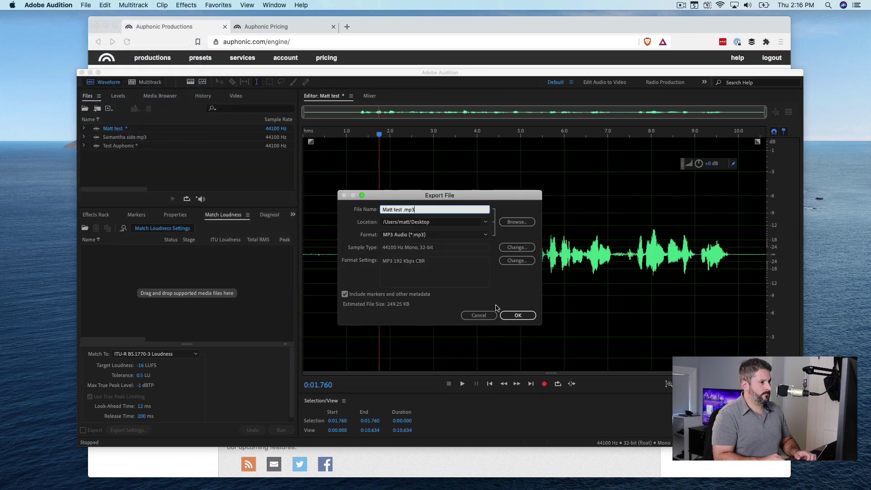
{"action": "left_click", "coordinate": [518, 316]}
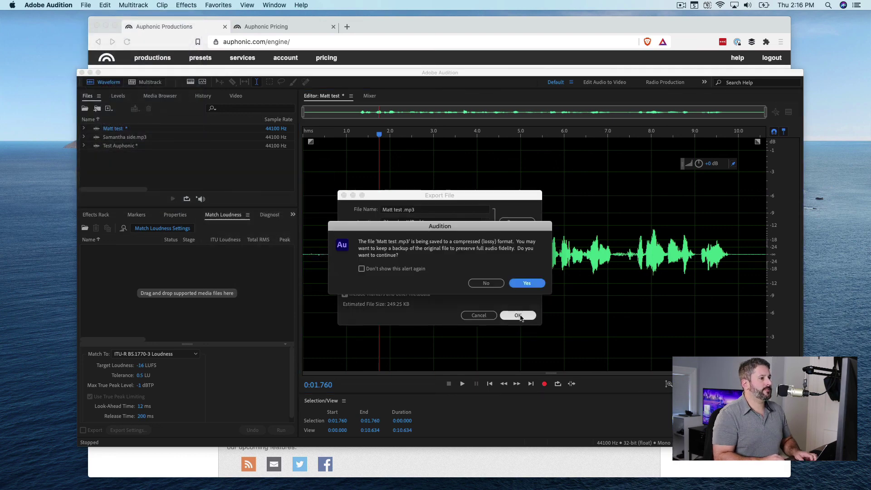
{"action": "left_click", "coordinate": [528, 281]}
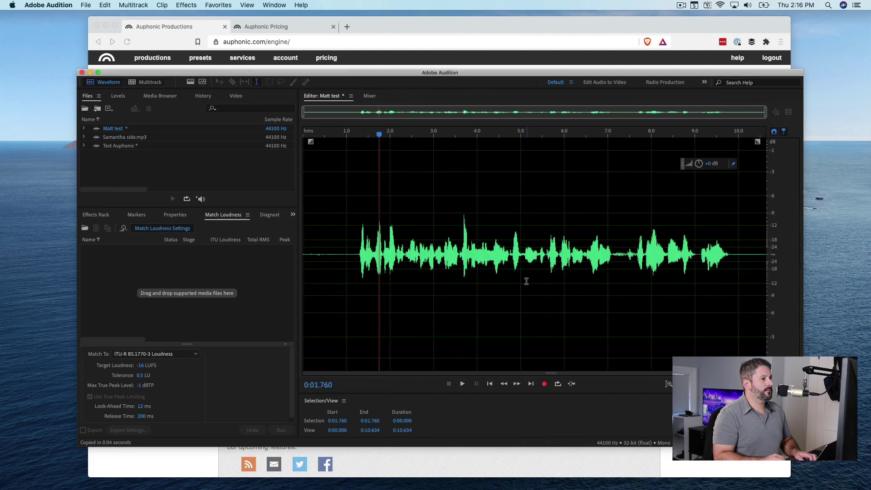
Step: Switch to Auphonic in Brave, create a new production and choose "Matt test .mp3" from the Desktop as its audio source
{"action": "left_click", "coordinate": [389, 28]}
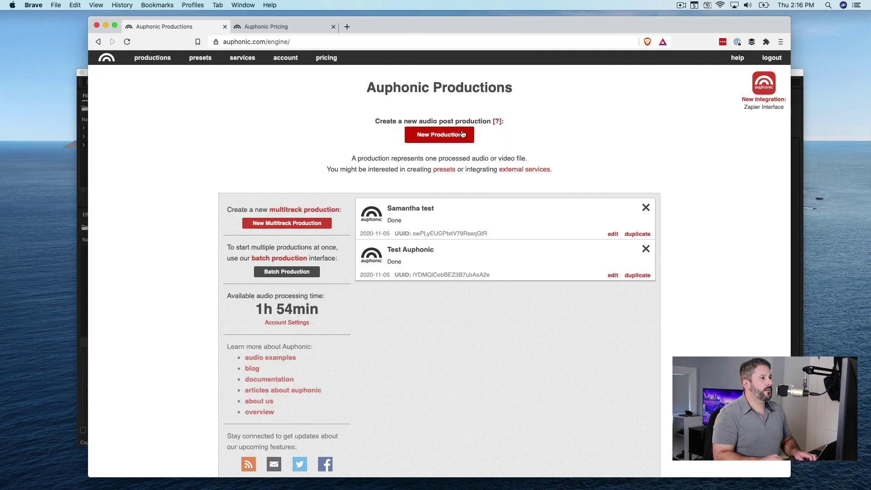
{"action": "left_click", "coordinate": [446, 135]}
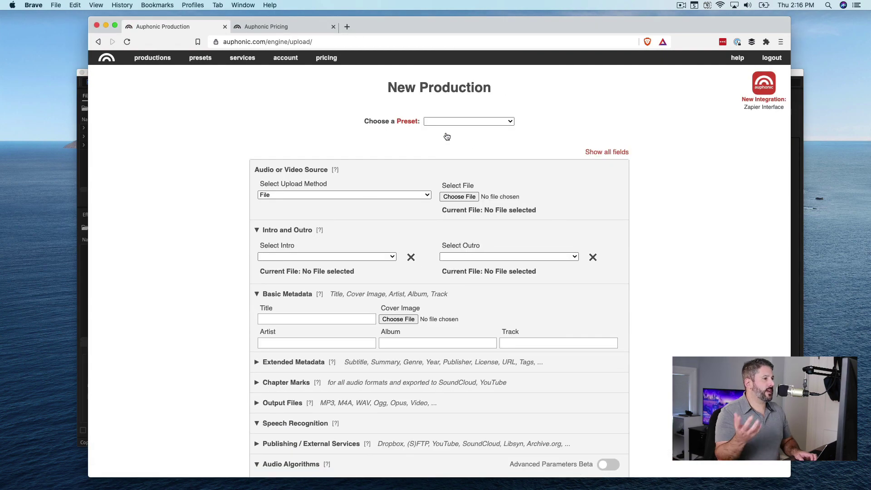
{"action": "scroll", "coordinate": [442, 204], "scroll_direction": "down", "scroll_amount": 2}
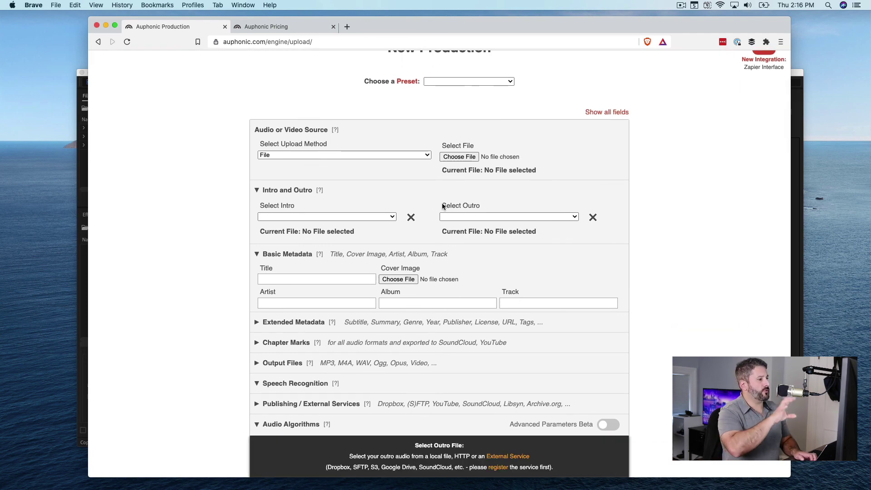
{"action": "left_click", "coordinate": [463, 159]}
{"action": "scroll", "coordinate": [289, 104], "scroll_direction": "down", "scroll_amount": 5}
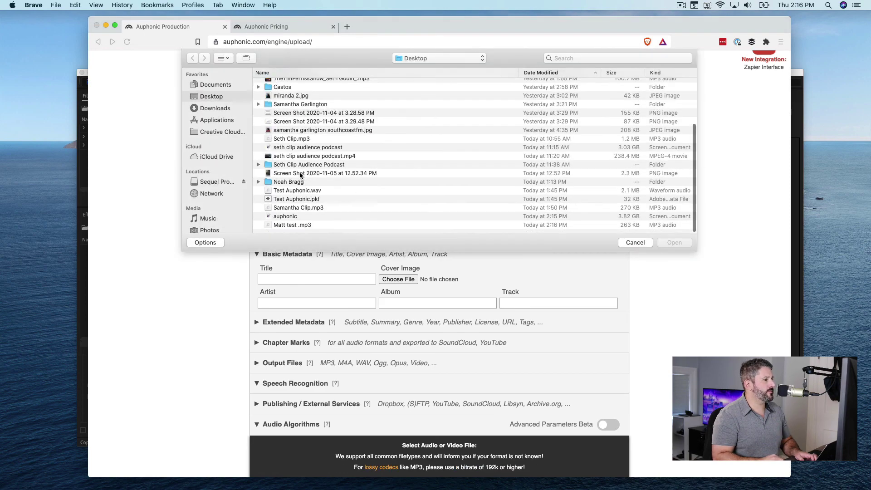
{"action": "left_click", "coordinate": [293, 229]}
{"action": "left_click", "coordinate": [670, 242]}
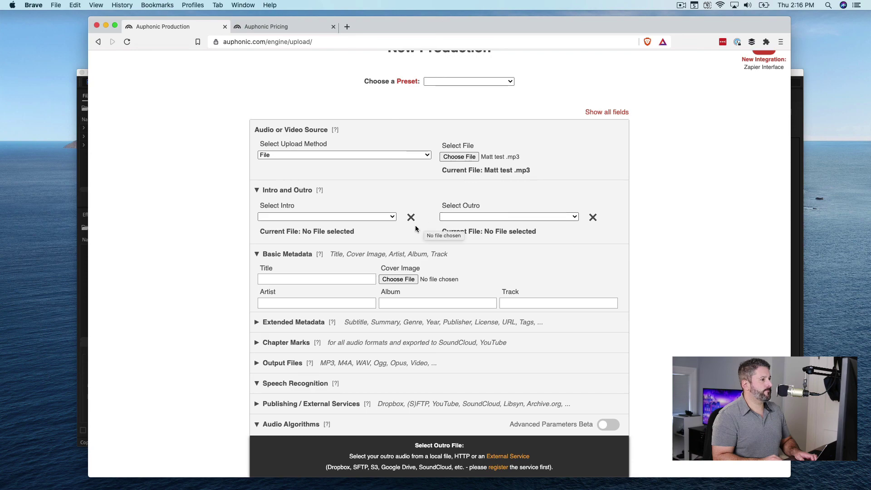
Step: Set the production's title to "Matt Test 2" and bring the audio algorithm settings into view
{"action": "left_click", "coordinate": [295, 278]}
{"action": "type", "text": "Matt Test 2"}
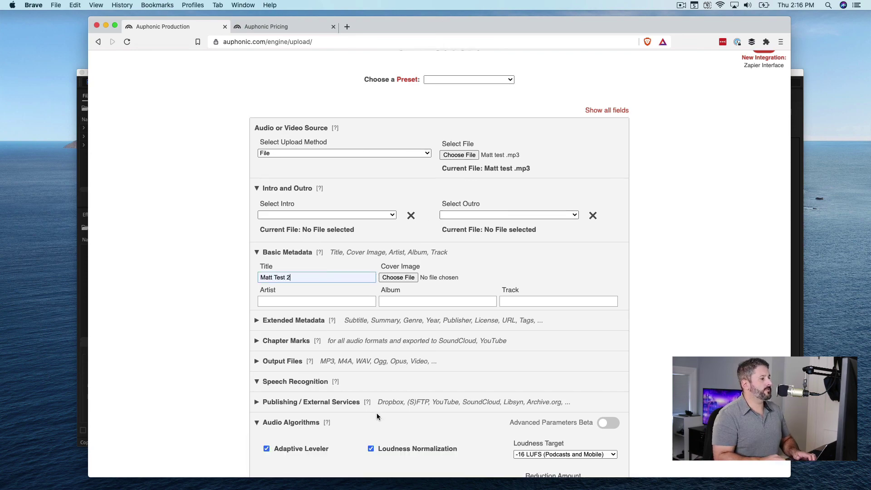
{"action": "scroll", "coordinate": [473, 140], "scroll_direction": "down", "scroll_amount": 5}
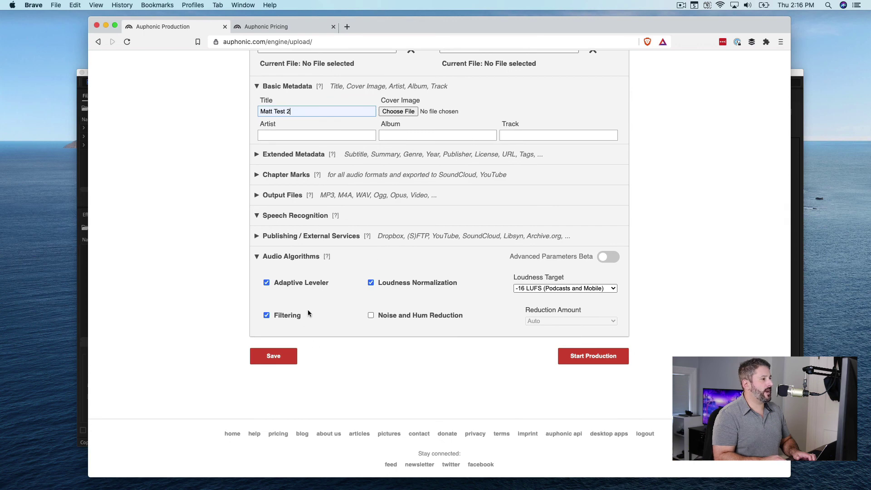
Step: Start processing the "Matt Test 2" production with the current audio algorithm settings and confirm the start
{"action": "mouse_move", "coordinate": [330, 281]}
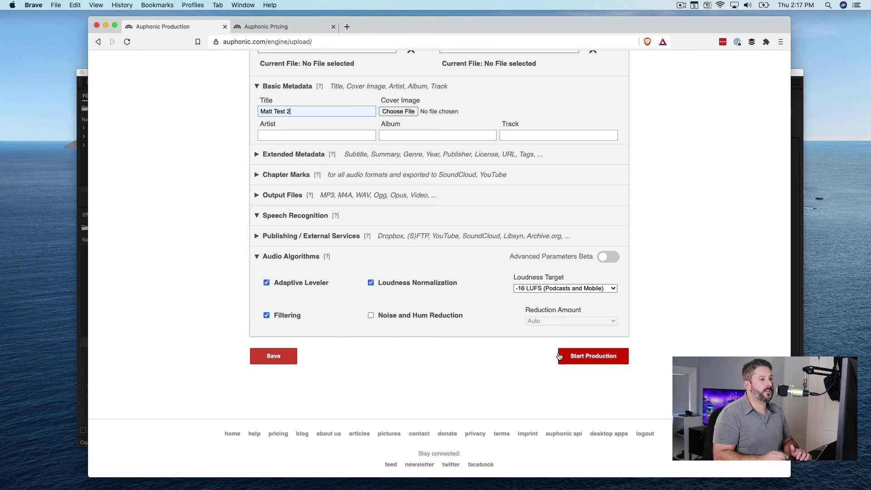
{"action": "left_click", "coordinate": [600, 359]}
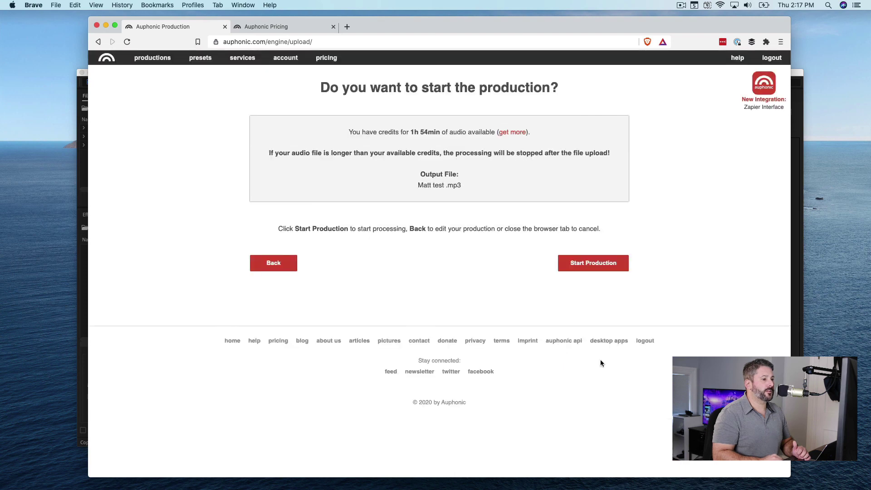
{"action": "left_click", "coordinate": [593, 264]}
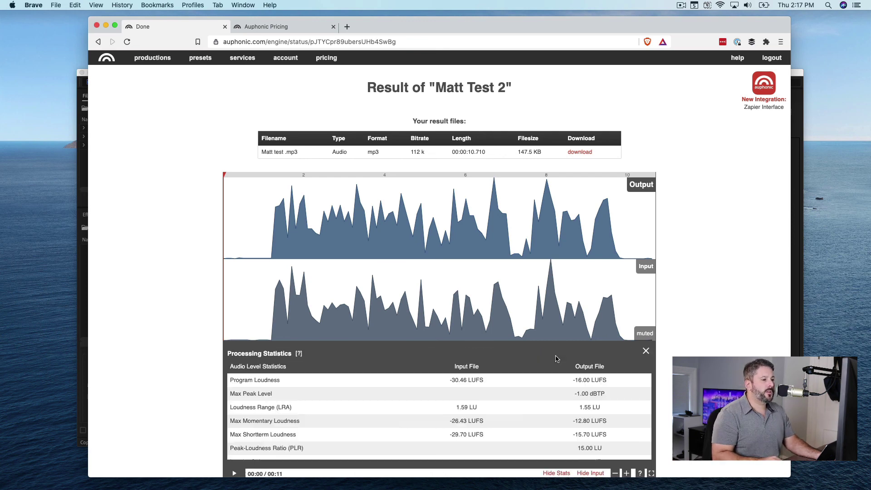
Step: Examine the "Matt Test 2" processing statistics, comparing the loudness and leveler figures of the input and output files
{"action": "left_click", "coordinate": [556, 354]}
{"action": "scroll", "coordinate": [529, 421], "scroll_direction": "down", "scroll_amount": 1}
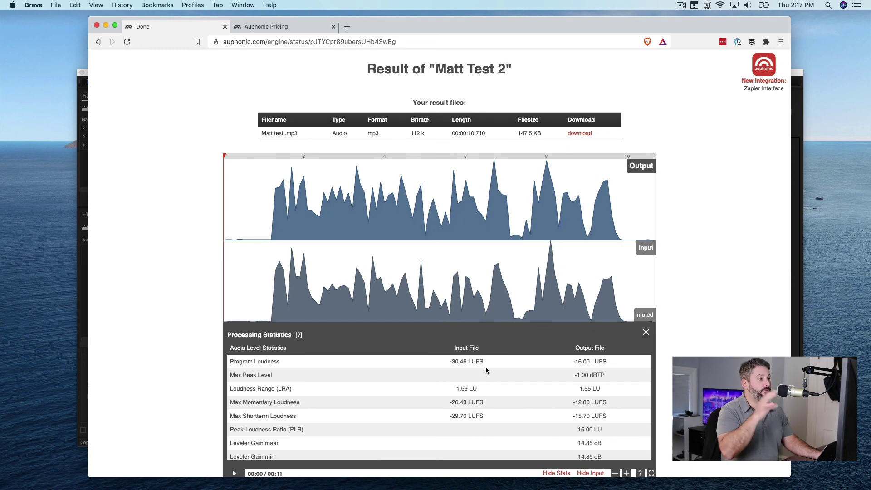
{"action": "scroll", "coordinate": [485, 366], "scroll_direction": "down", "scroll_amount": 1}
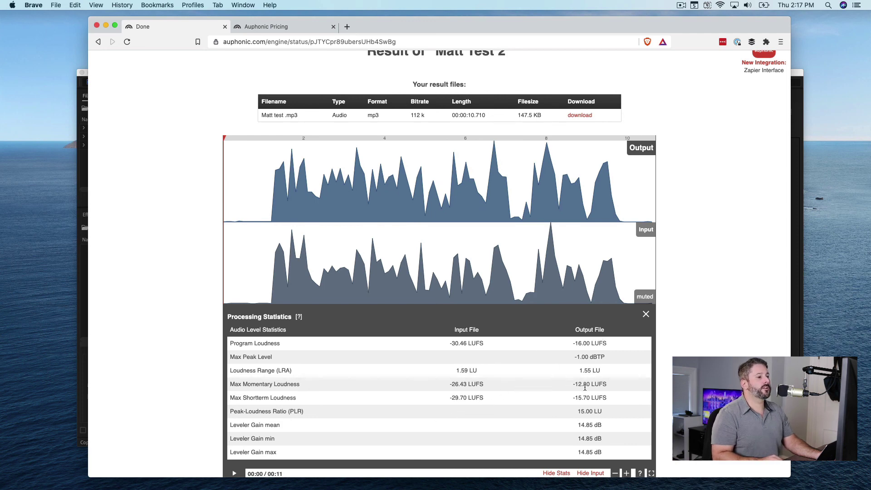
{"action": "scroll", "coordinate": [488, 389], "scroll_direction": "up", "scroll_amount": 2}
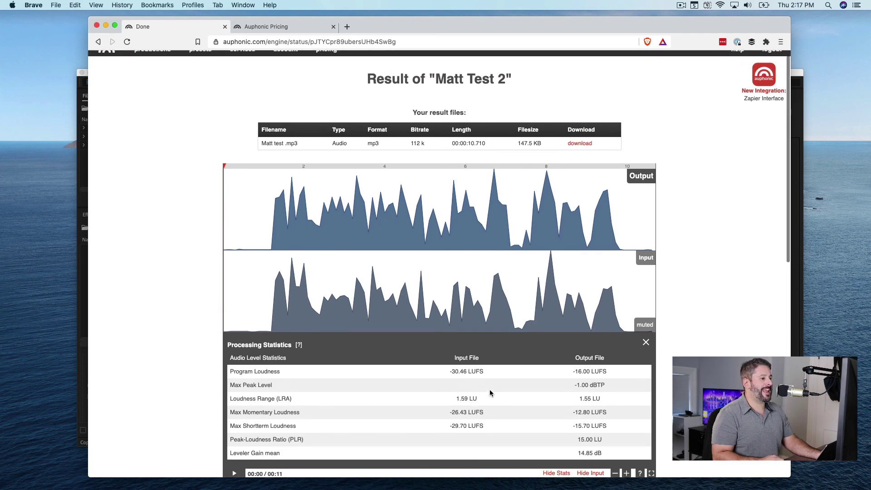
{"action": "right_click", "coordinate": [490, 392]}
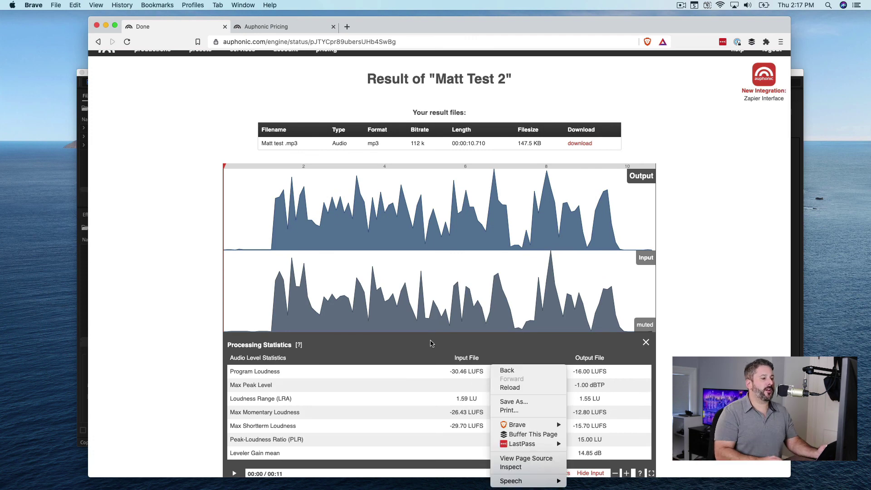
{"action": "left_click", "coordinate": [405, 357]}
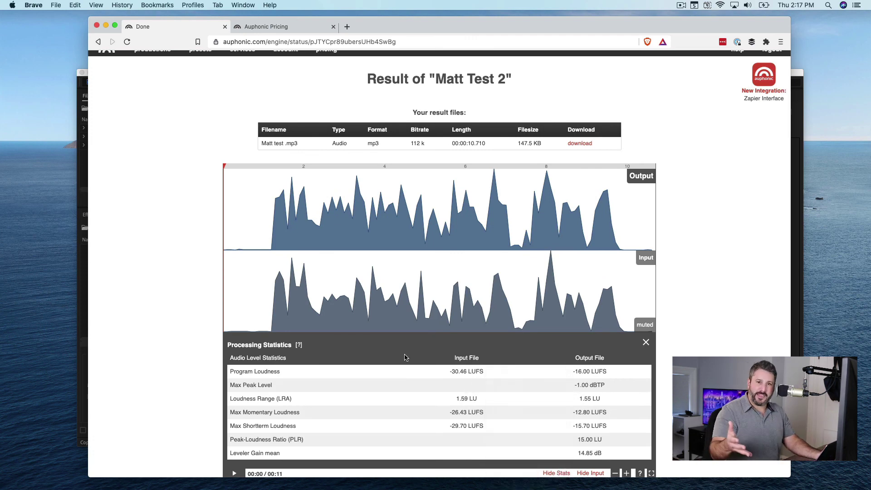
Step: Unmute the unprocessed input track of the "Matt Test 2" result and play it
{"action": "left_click", "coordinate": [644, 325]}
{"action": "scroll", "coordinate": [367, 350], "scroll_direction": "down", "scroll_amount": 2}
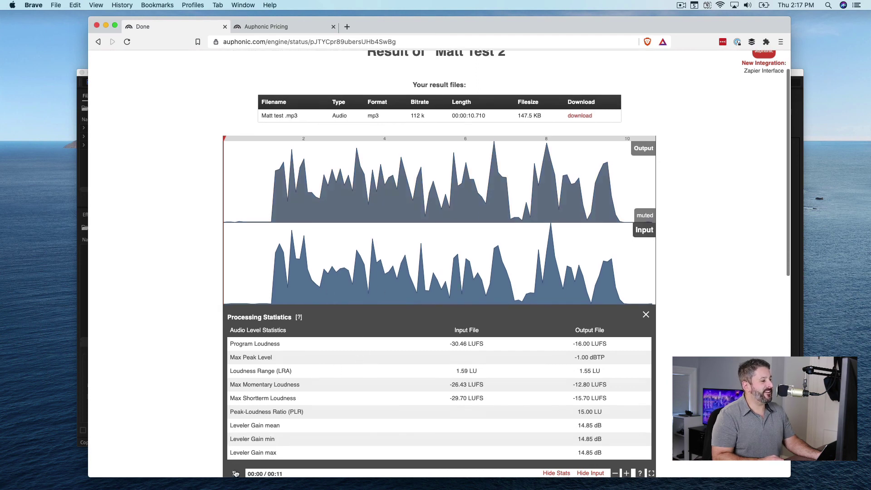
{"action": "left_click", "coordinate": [234, 473]}
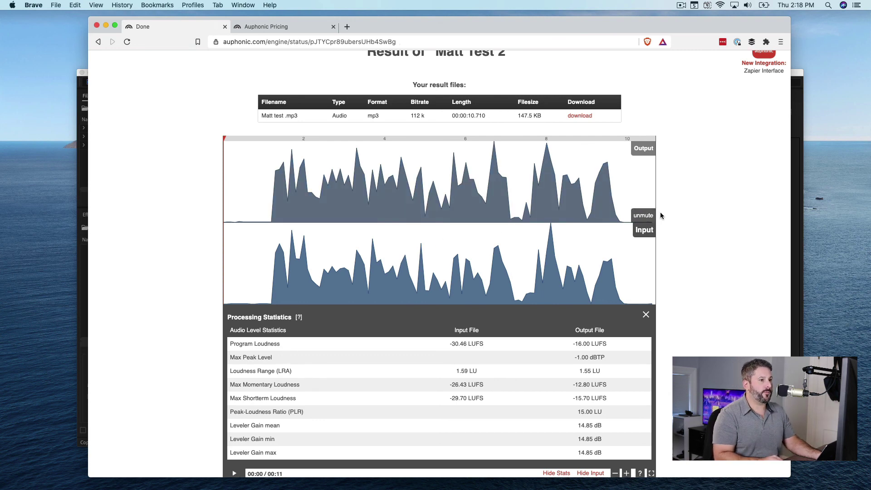
Step: Switch playback to the processed output track of "Matt Test 2" and play it for comparison
{"action": "left_click", "coordinate": [643, 216]}
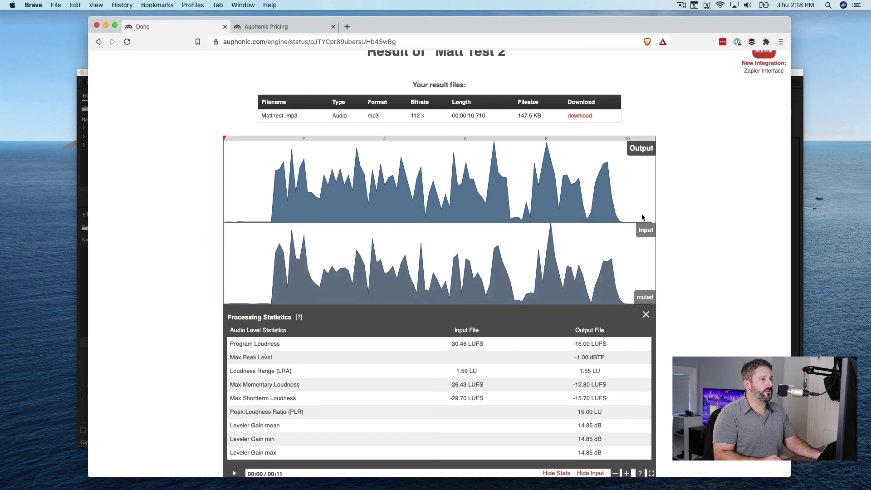
{"action": "left_click", "coordinate": [234, 473]}
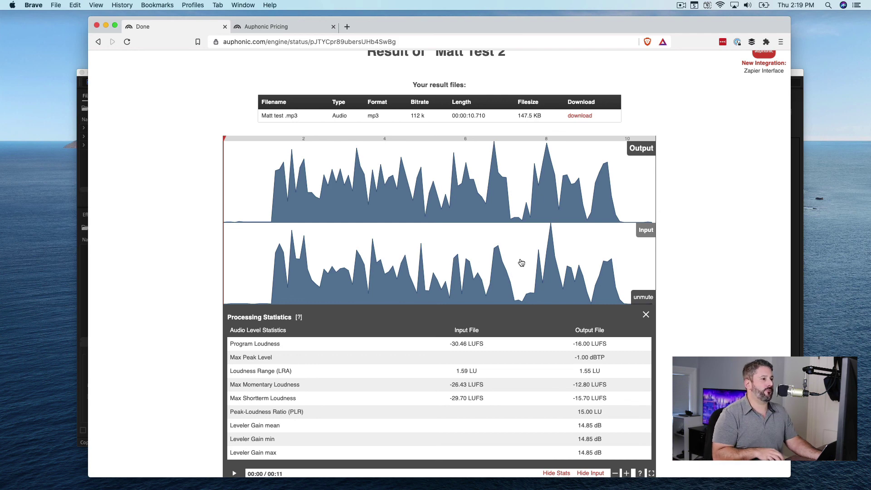
{"action": "scroll", "coordinate": [687, 190], "scroll_direction": "up", "scroll_amount": 2}
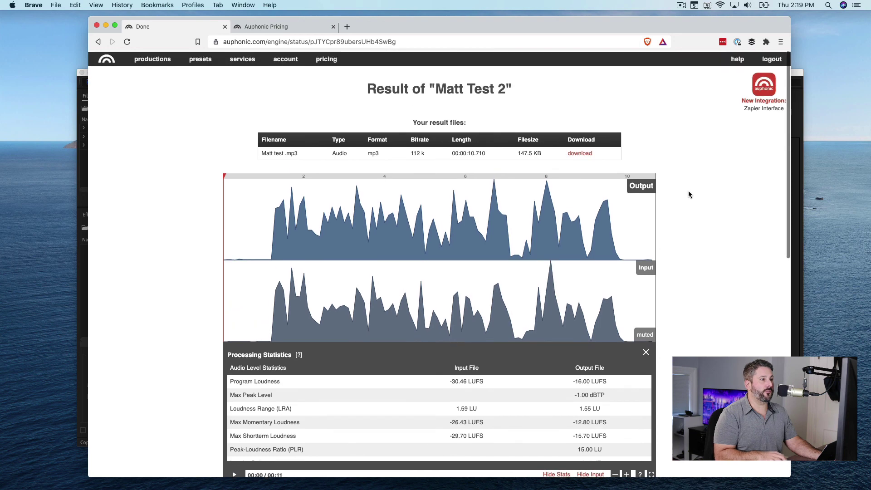